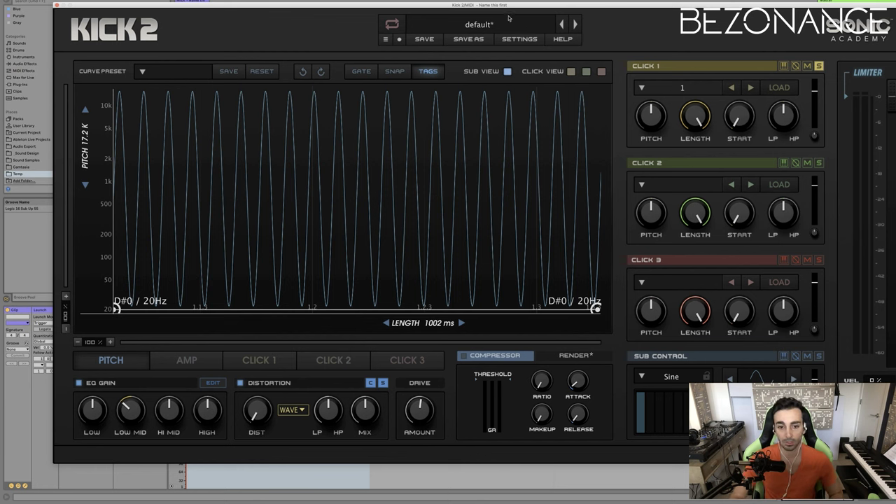
# Turn on the TAGS button so the curve editor labels the flat D#0 / 20Hz sine sub
pyautogui.click(427, 78)
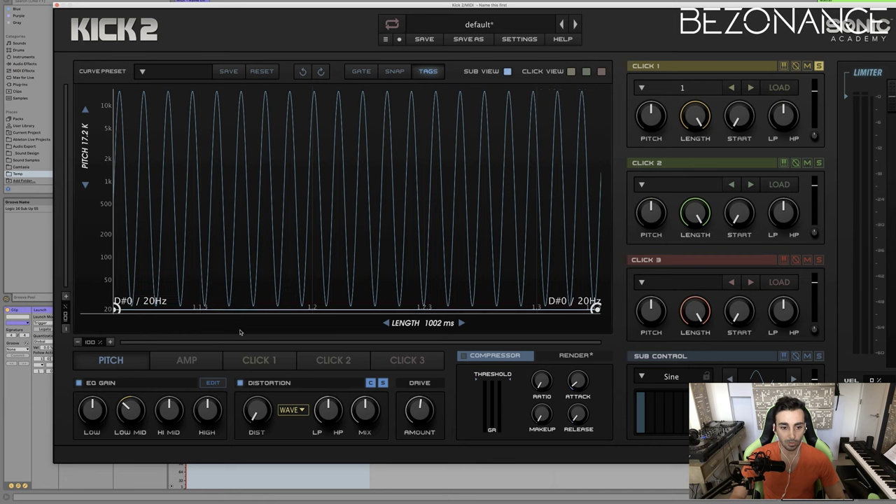
# Load 1.wav from Ableton's browser onto Kick 2 as a click layer
pyautogui.moveTo(166, 7); pyautogui.dragTo(179, 36)
pyautogui.click(87, 22)
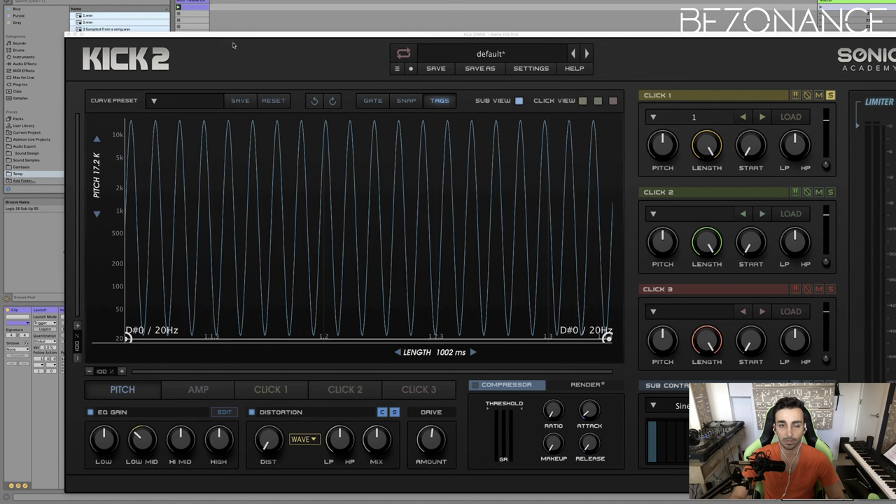
pyautogui.click(85, 16)
pyautogui.moveTo(85, 16); pyautogui.dragTo(701, 119)
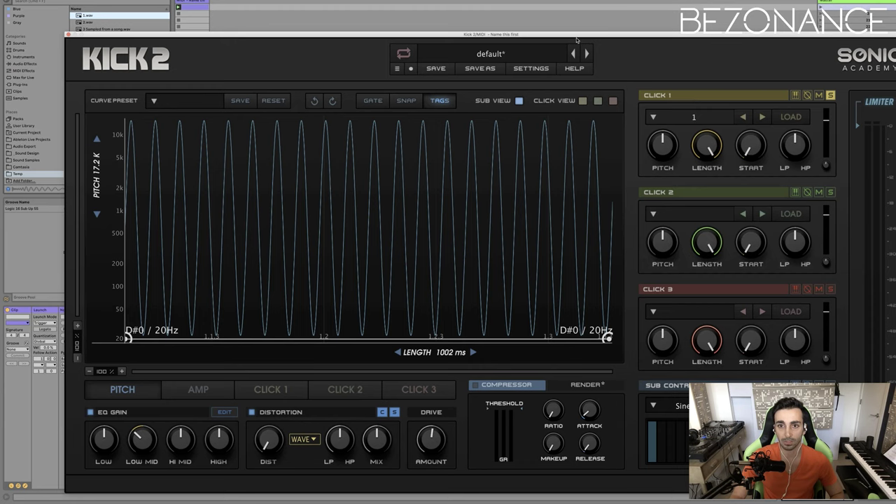
# Switch off the EQ Gain and Distortion stages
pyautogui.moveTo(578, 35); pyautogui.dragTo(546, 0)
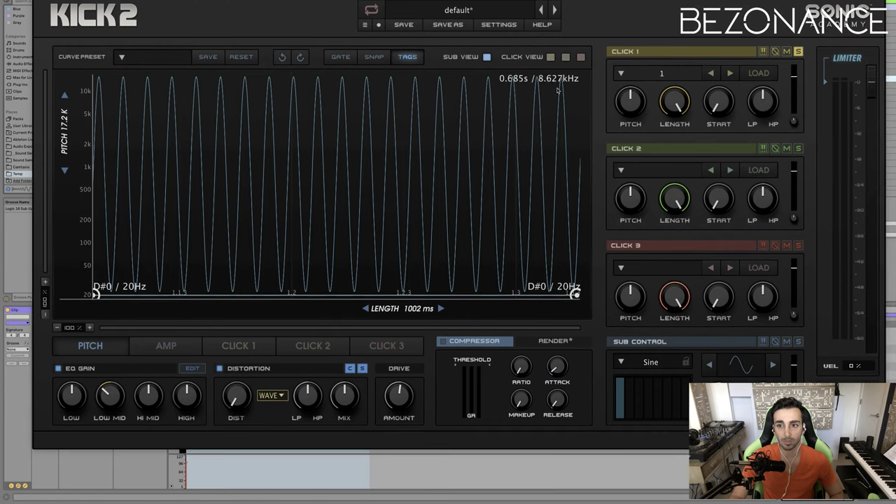
pyautogui.click(59, 369)
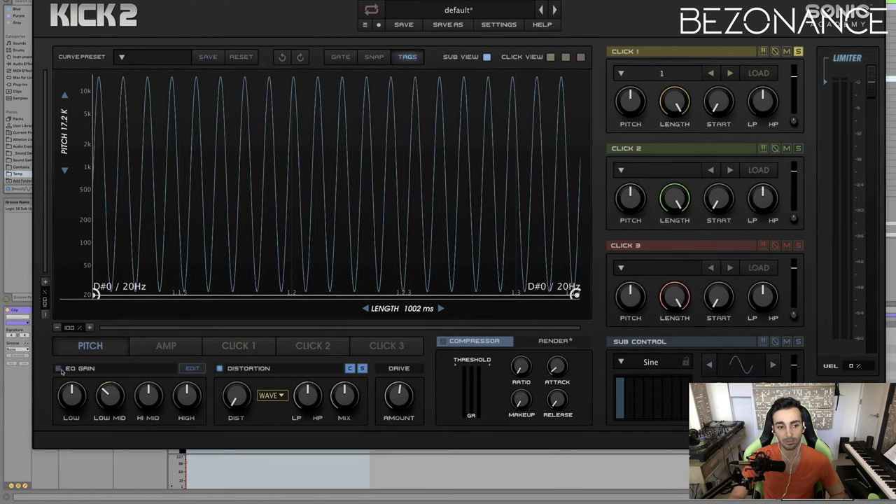
pyautogui.click(219, 369)
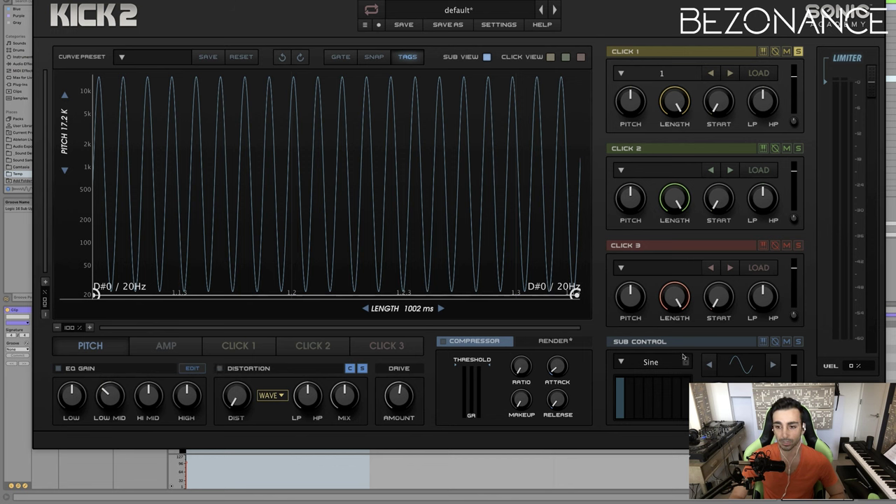
# Mute Sub Control, Click 1 and Click 3, and extend the pitch display range to 20 kHz
pyautogui.click(763, 342)
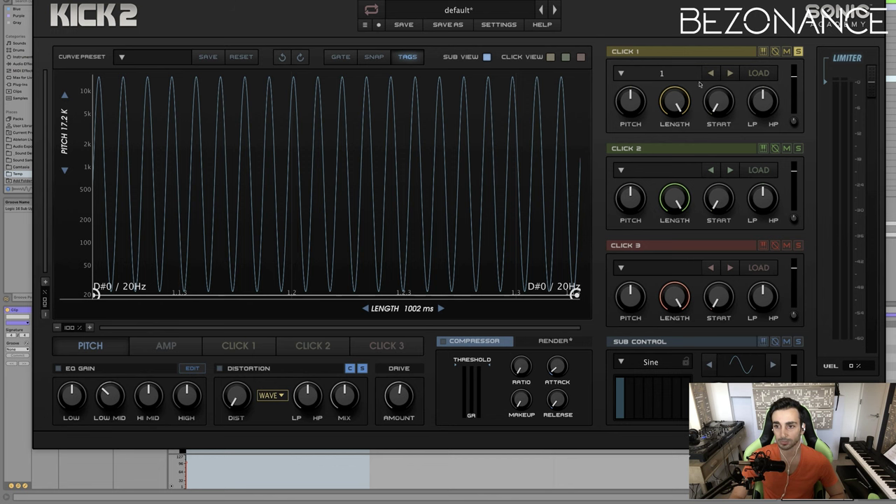
pyautogui.click(764, 51)
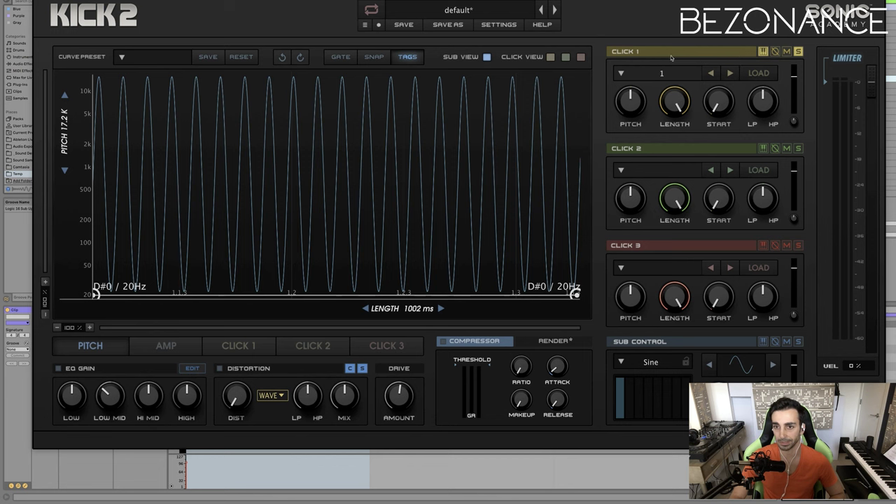
pyautogui.click(787, 52)
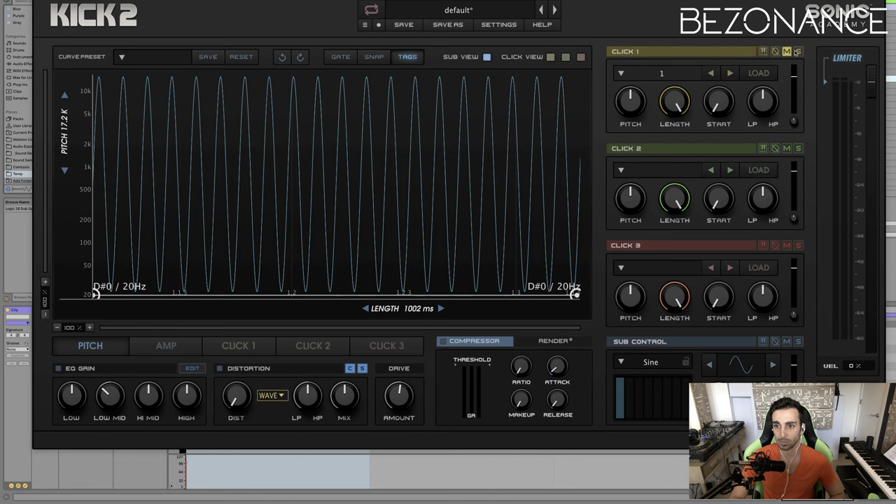
pyautogui.click(787, 246)
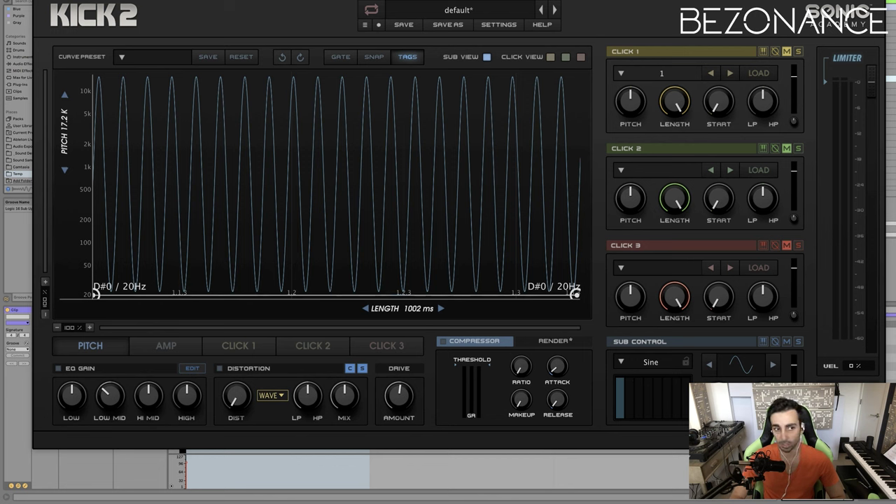
pyautogui.moveTo(65, 94); pyautogui.dragTo(65, 74)
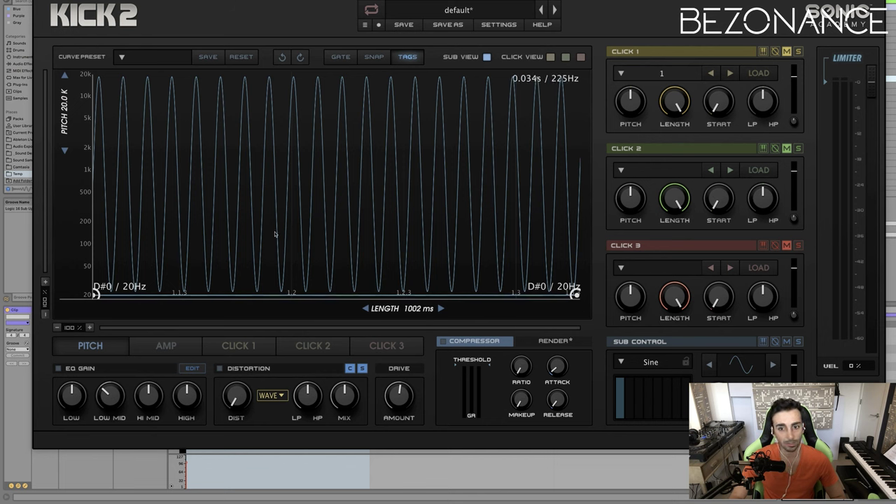
# Enable Click View, disable Sub View, and cut the length from 1002 ms to 244 ms
pyautogui.click(551, 57)
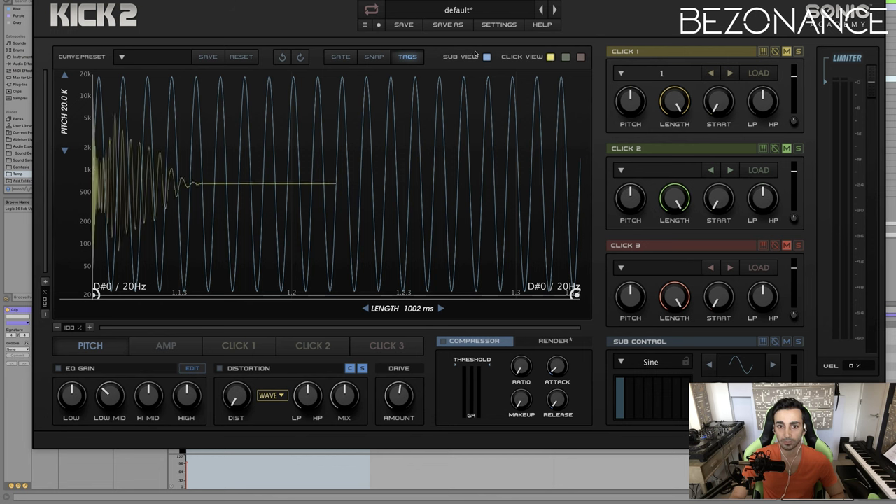
pyautogui.click(486, 57)
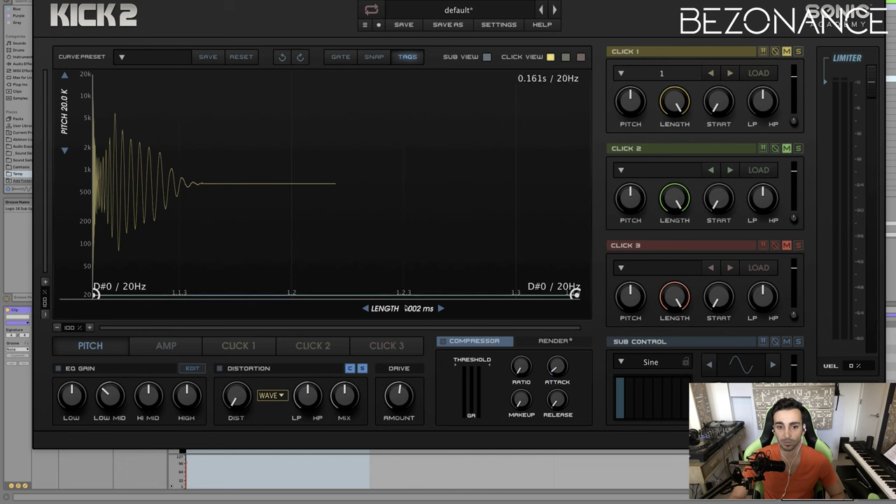
pyautogui.moveTo(409, 313); pyautogui.dragTo(408, 340)
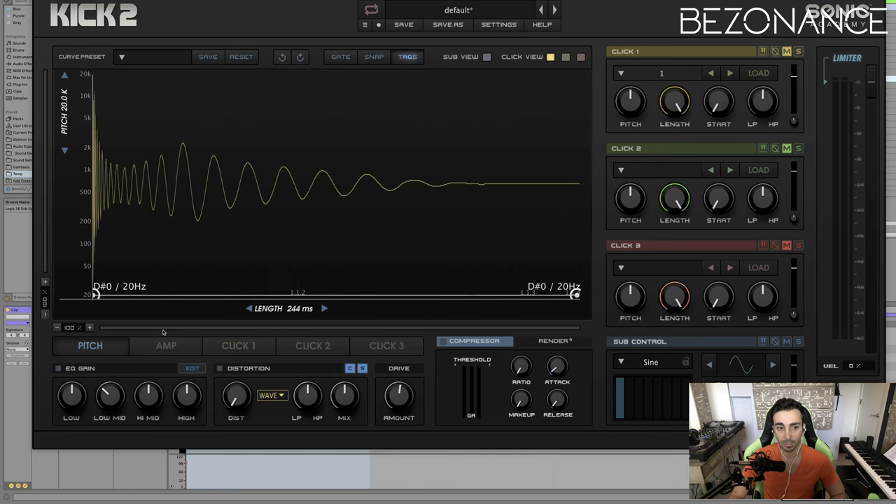
# Add a Click 1 envelope point raised to full level, curve it, and set length to 256 ms
pyautogui.click(249, 345)
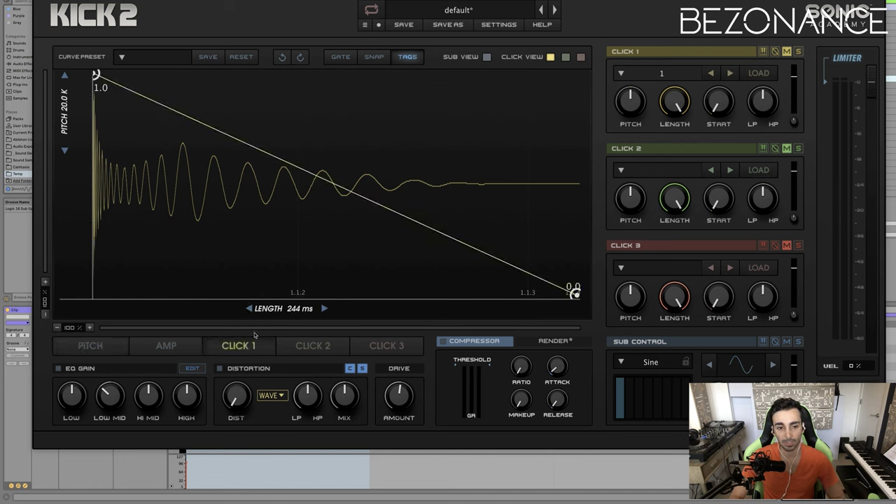
pyautogui.click(517, 267)
pyautogui.moveTo(516, 267); pyautogui.dragTo(595, 69)
pyautogui.moveTo(100, 76); pyautogui.dragTo(123, 43)
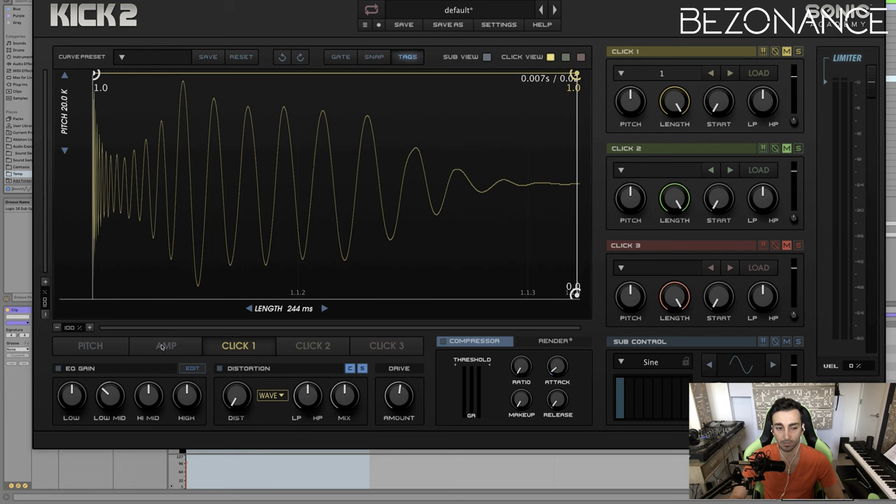
pyautogui.click(90, 347)
pyautogui.moveTo(275, 313); pyautogui.dragTo(275, 307)
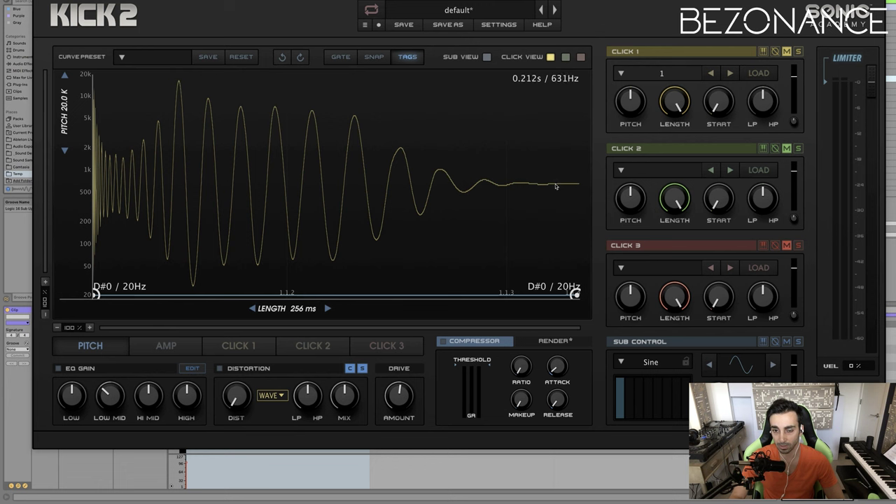
# Set the length to 246 ms, solo Click 1, and enable Sub View alongside the click
pyautogui.moveTo(303, 308)
pyautogui.mouseDown()
pyautogui.moveTo(329, 309)
pyautogui.moveTo(273, 312)
pyautogui.moveTo(315, 312)
pyautogui.moveTo(297, 312)
pyautogui.mouseUp()
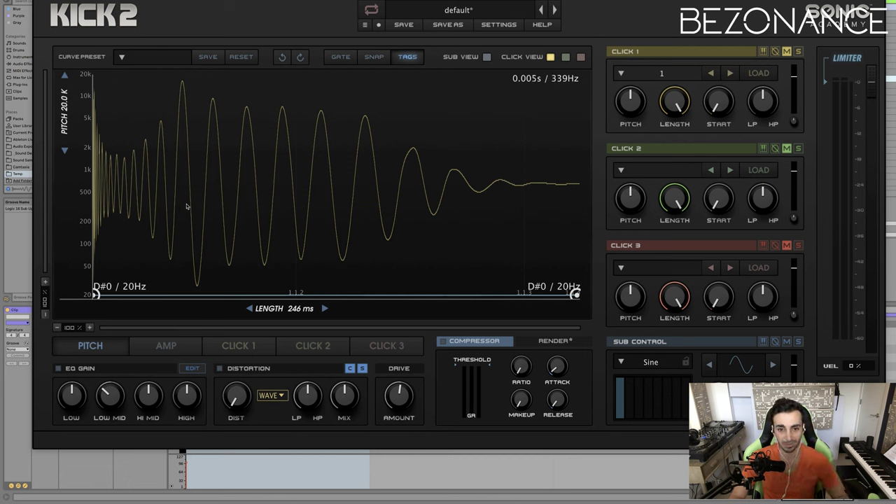
pyautogui.click(799, 52)
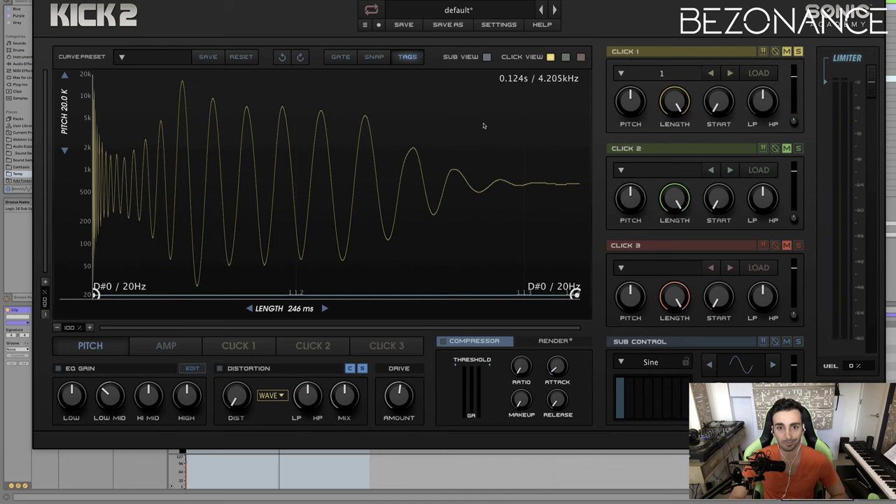
pyautogui.click(487, 57)
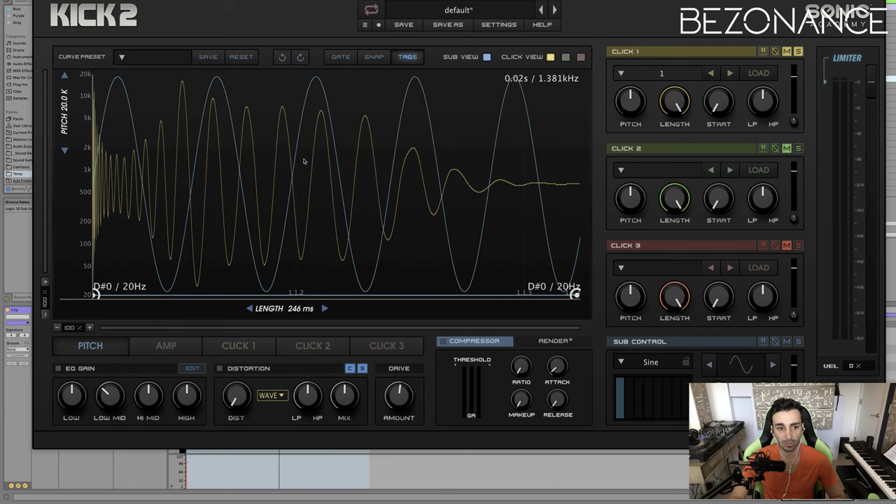
# Compare the Amp and Pitch envelopes, then turn off Click View to show only the sub
pyautogui.click(165, 346)
pyautogui.click(108, 346)
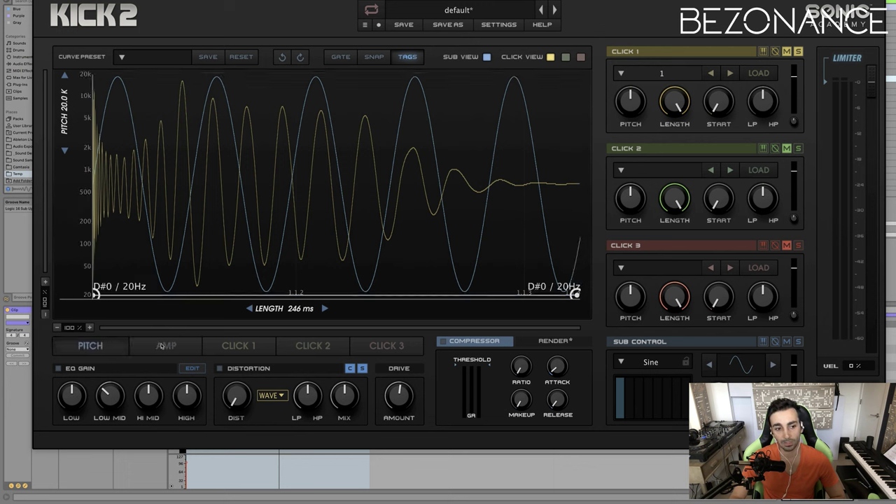
pyautogui.click(166, 346)
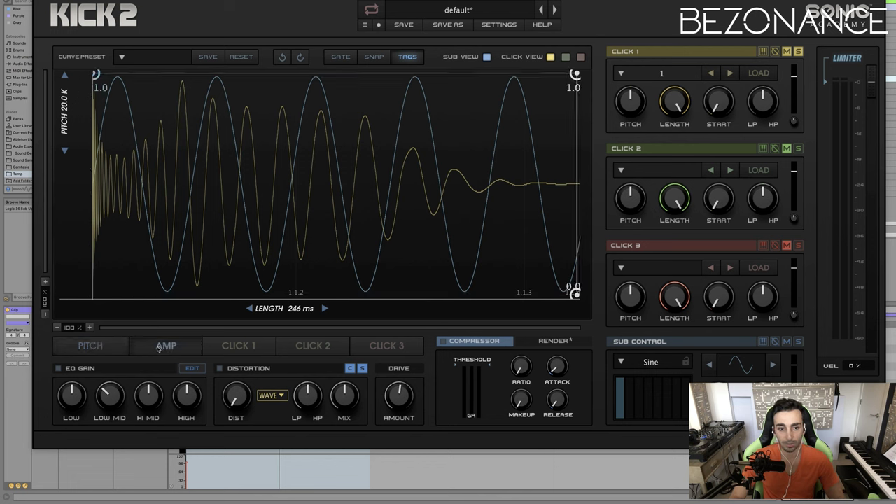
pyautogui.click(121, 348)
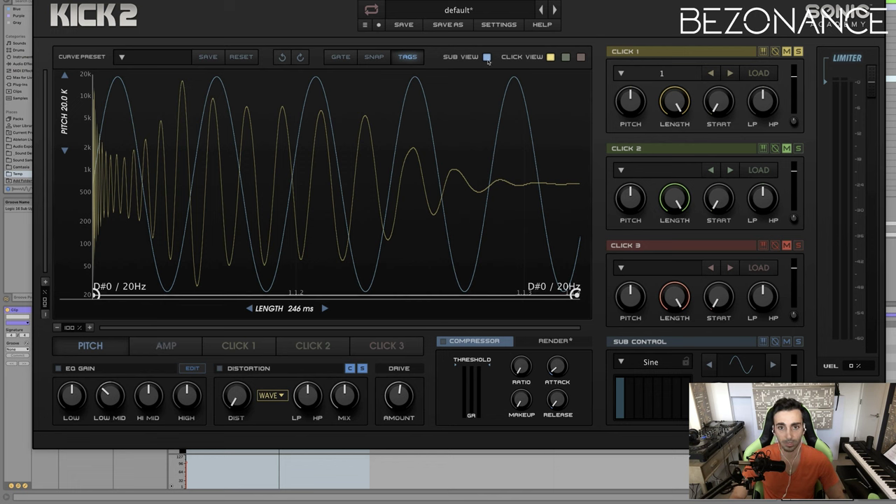
pyautogui.click(552, 58)
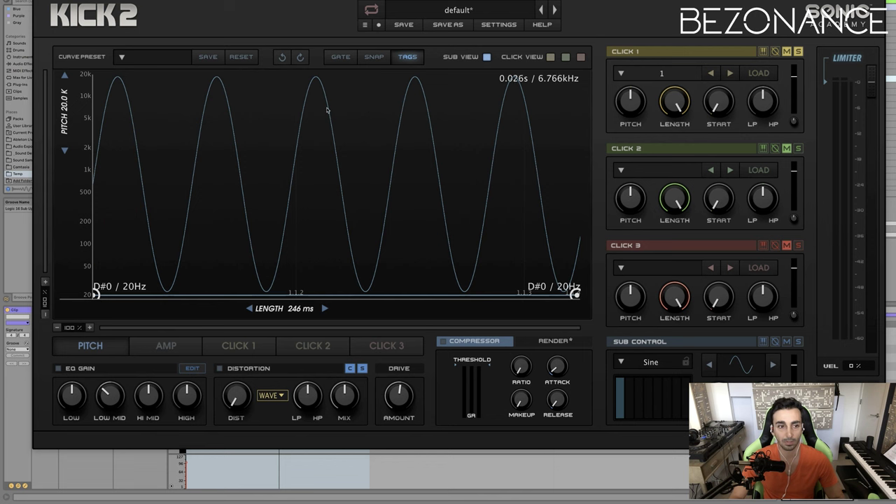